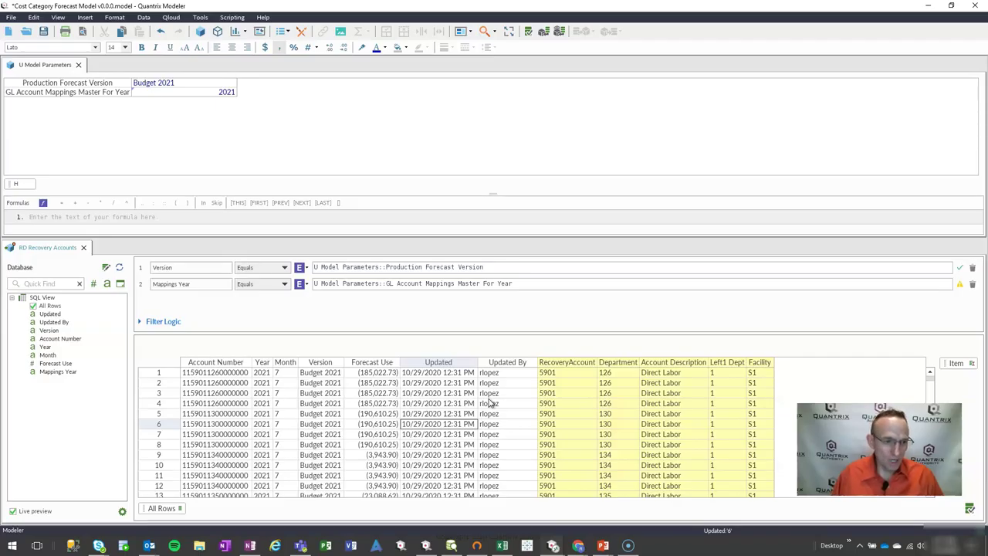
# - Check why the Mappings Year filter on the RD Recovery Accounts import is flagged
pyautogui.click(106, 268)
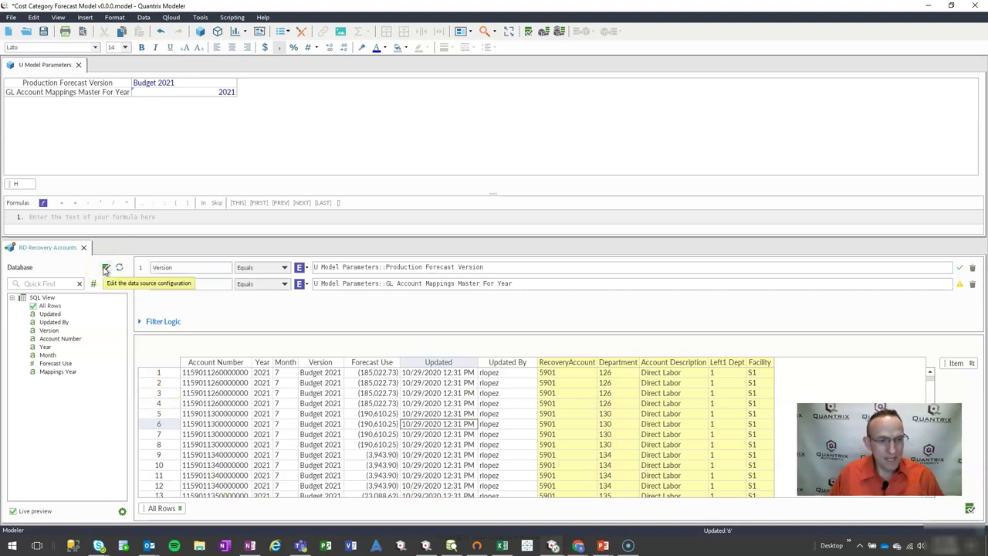
pyautogui.click(53, 297)
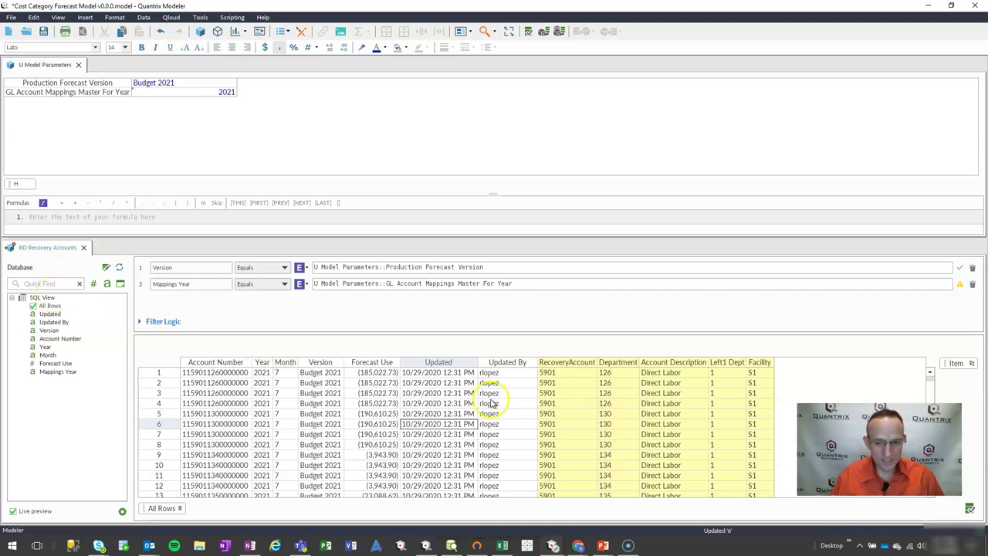
pyautogui.click(45, 282)
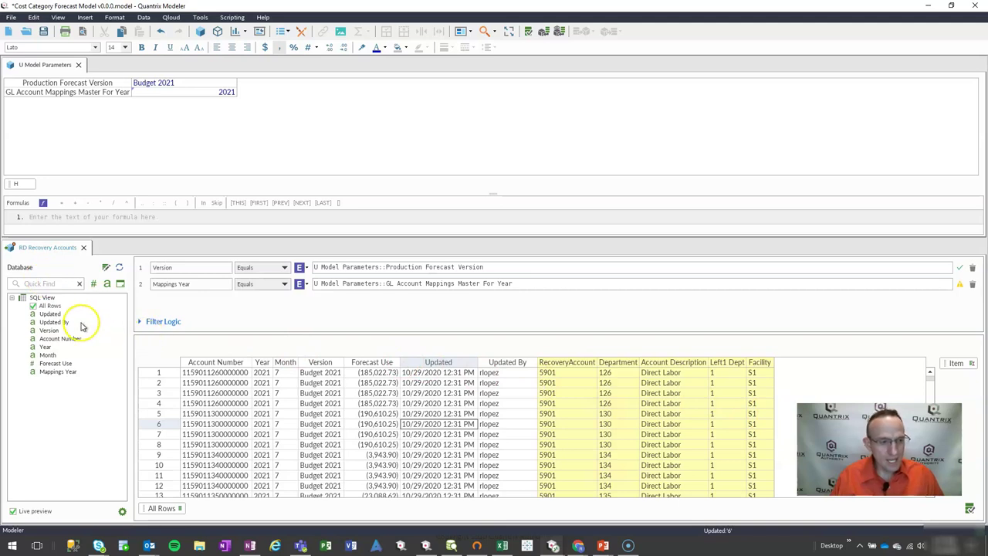
pyautogui.click(173, 286)
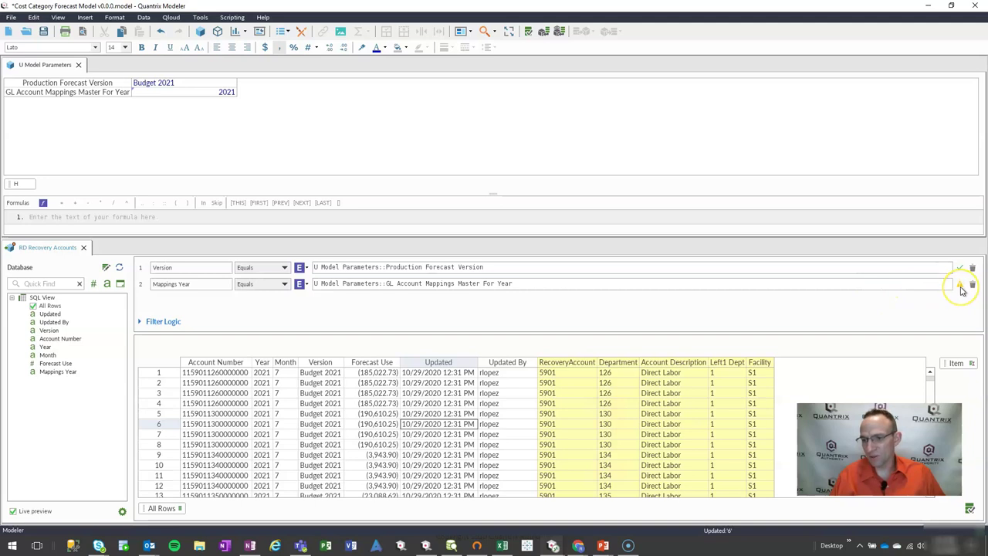
pyautogui.moveTo(962, 288)
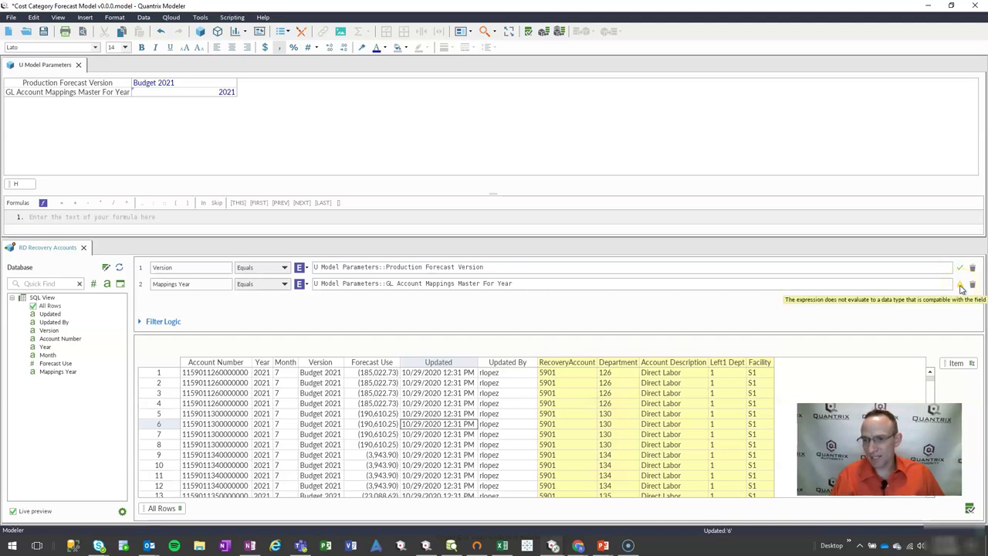
pyautogui.click(961, 287)
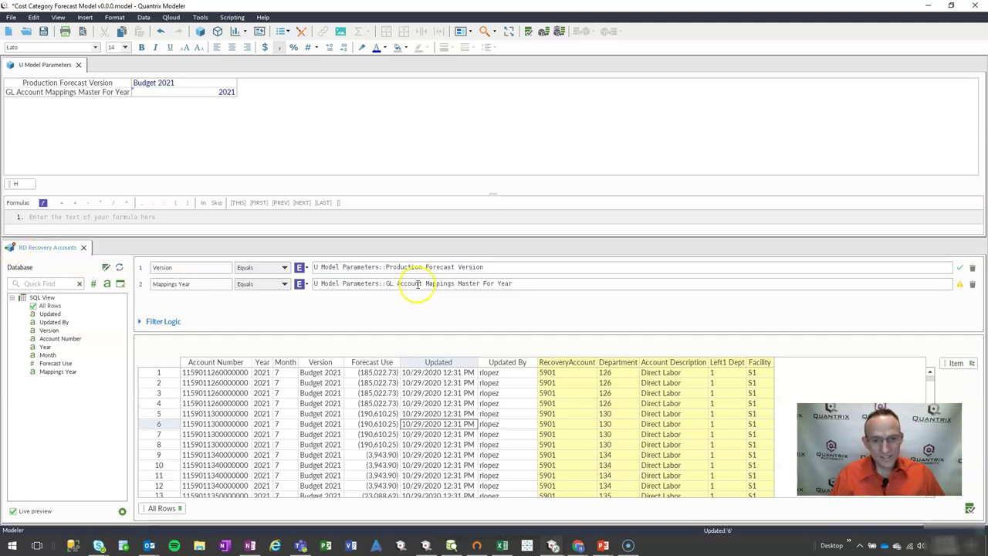
pyautogui.click(346, 295)
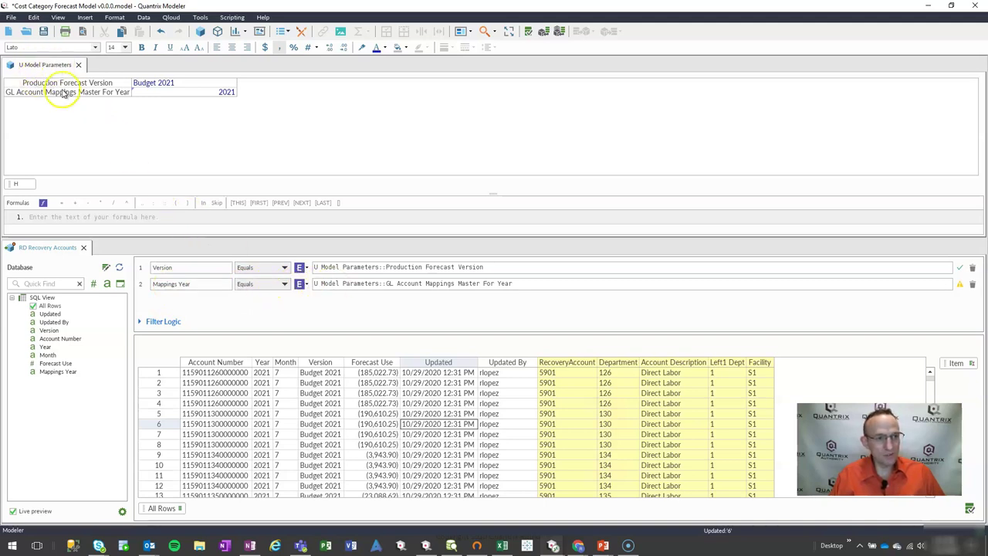
# - Inspect the GL Account Mappings Master For Year parameter and its 2021 value
pyautogui.click(70, 94)
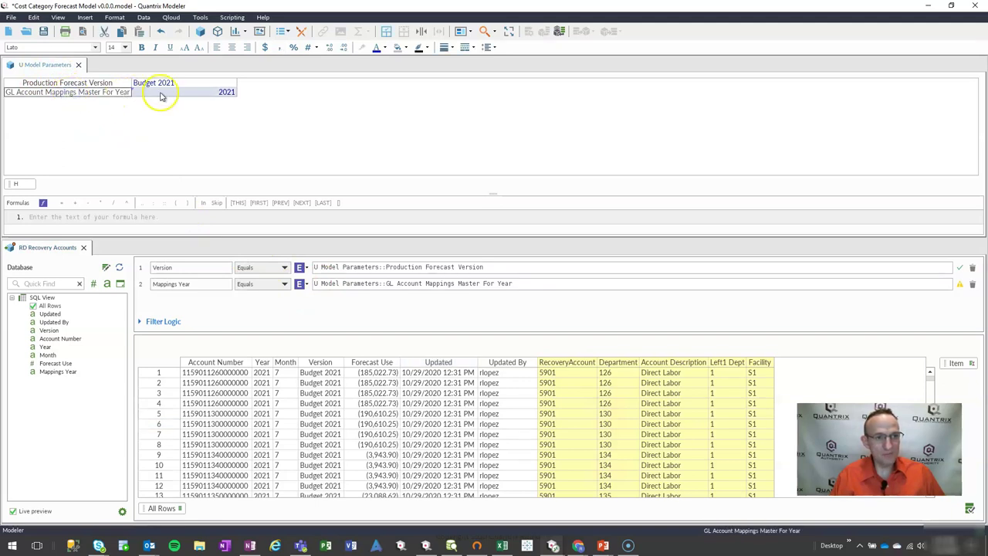
pyautogui.click(162, 93)
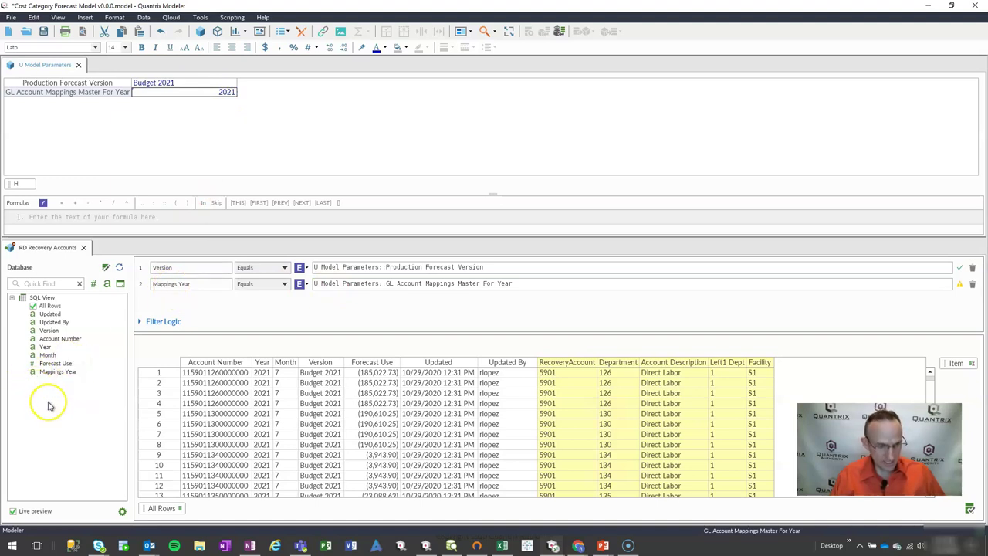
pyautogui.click(32, 372)
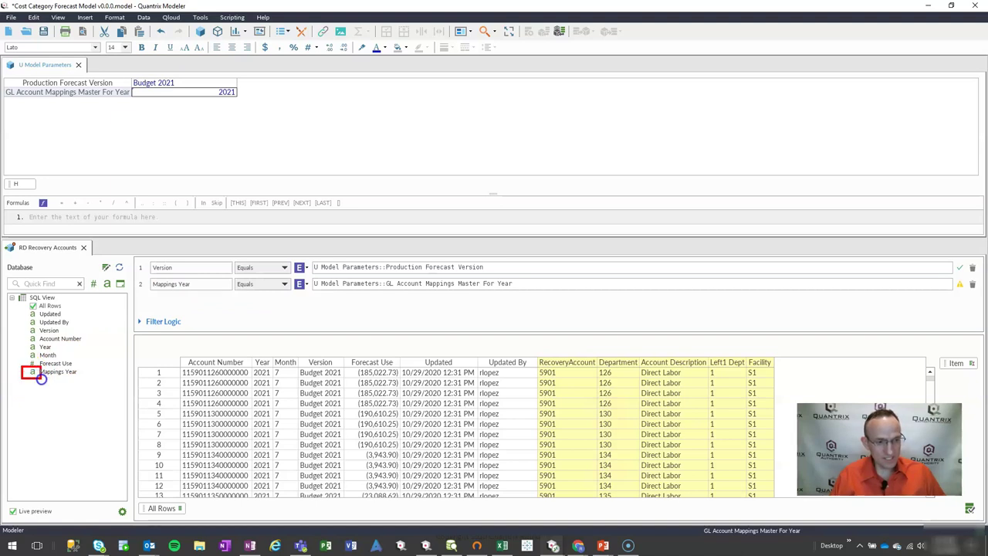
pyautogui.click(32, 372)
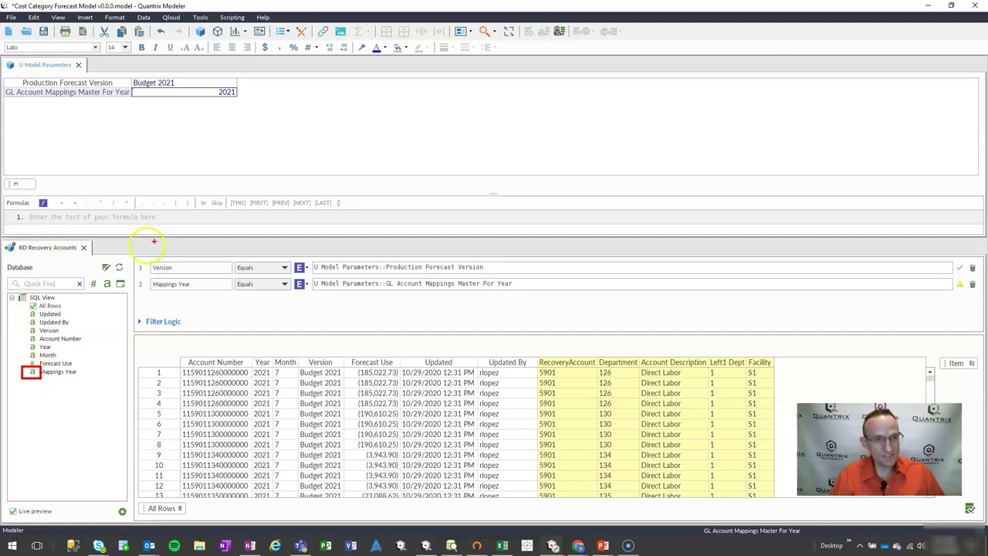
pyautogui.moveTo(200, 86); pyautogui.dragTo(249, 101)
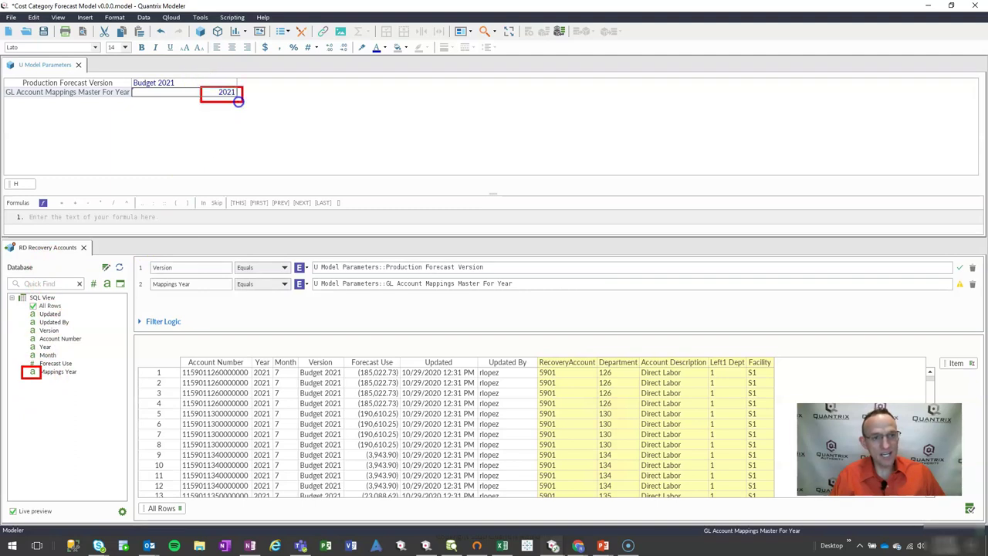
pyautogui.click(220, 94)
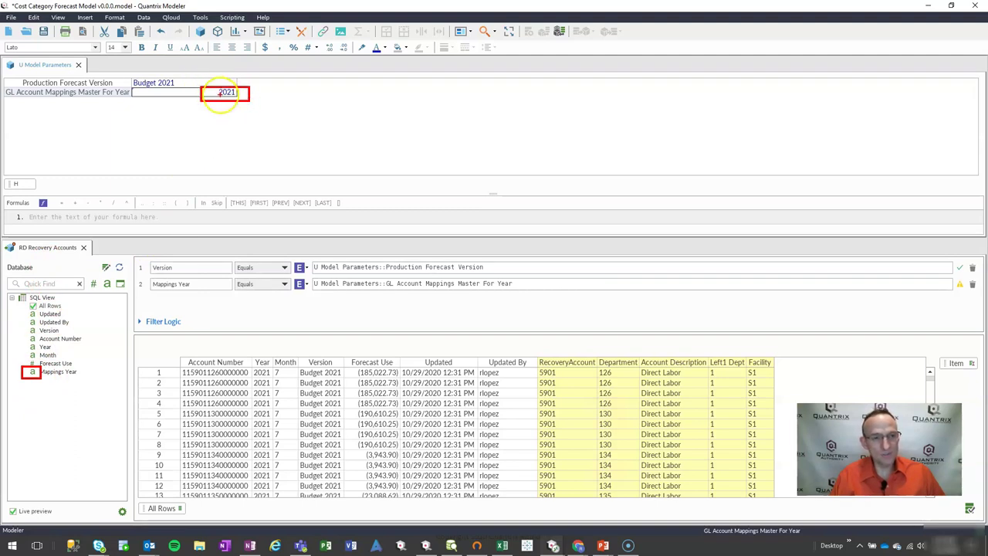
pyautogui.moveTo(950, 278); pyautogui.dragTo(961, 289)
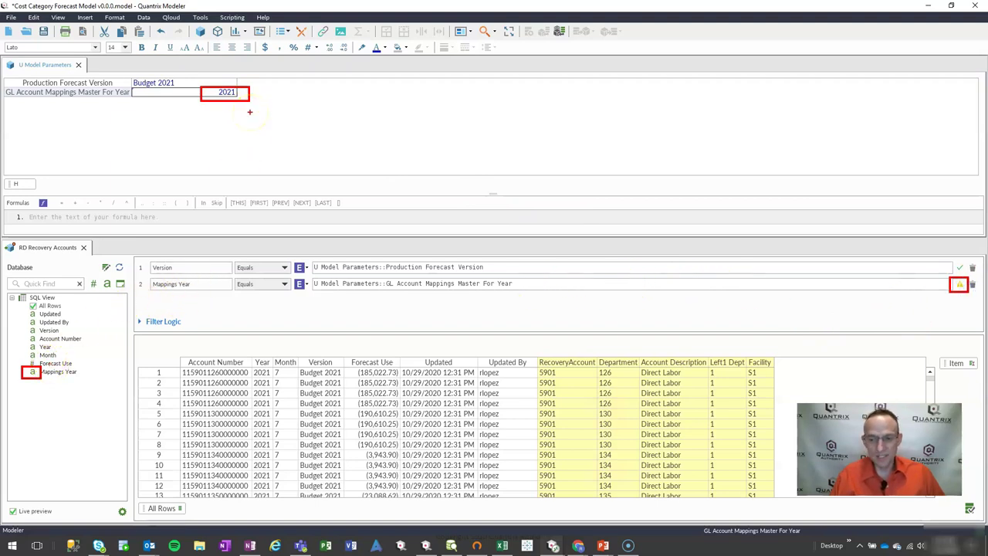
pyautogui.press('Escape')
pyautogui.click(78, 379)
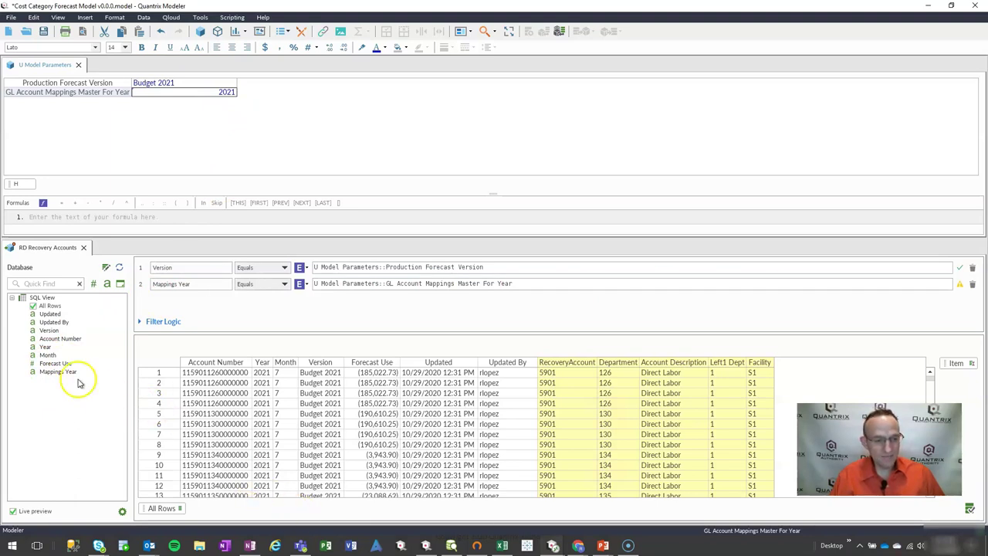
# - Set the GL Account Mappings Master For Year cell's number format to Text
pyautogui.click(77, 94)
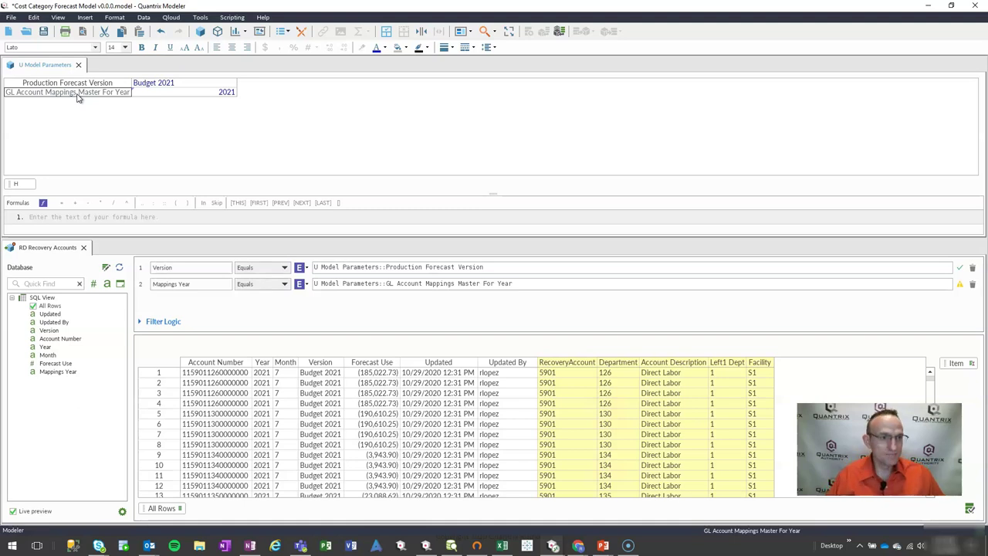
pyautogui.rightClick(85, 93)
pyautogui.click(84, 92)
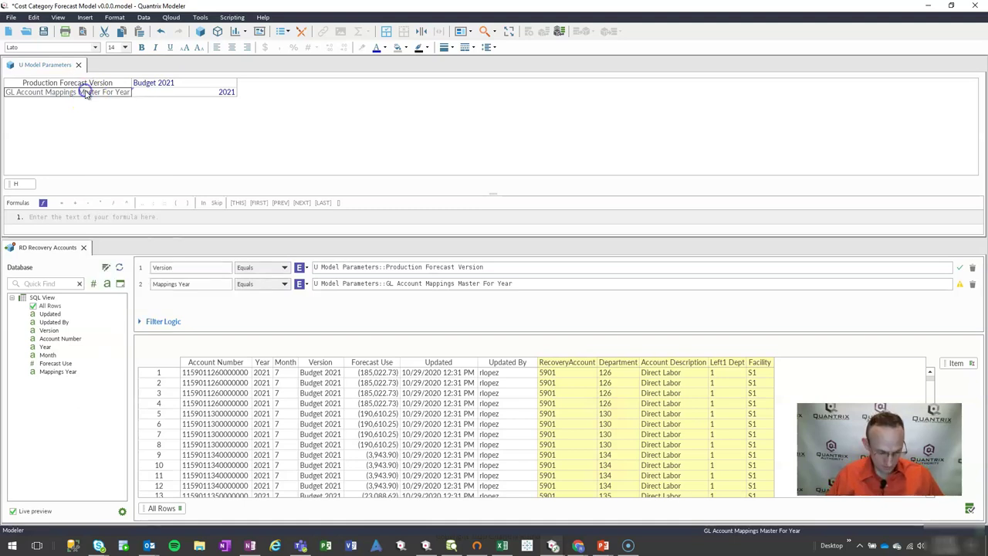
pyautogui.click(81, 176)
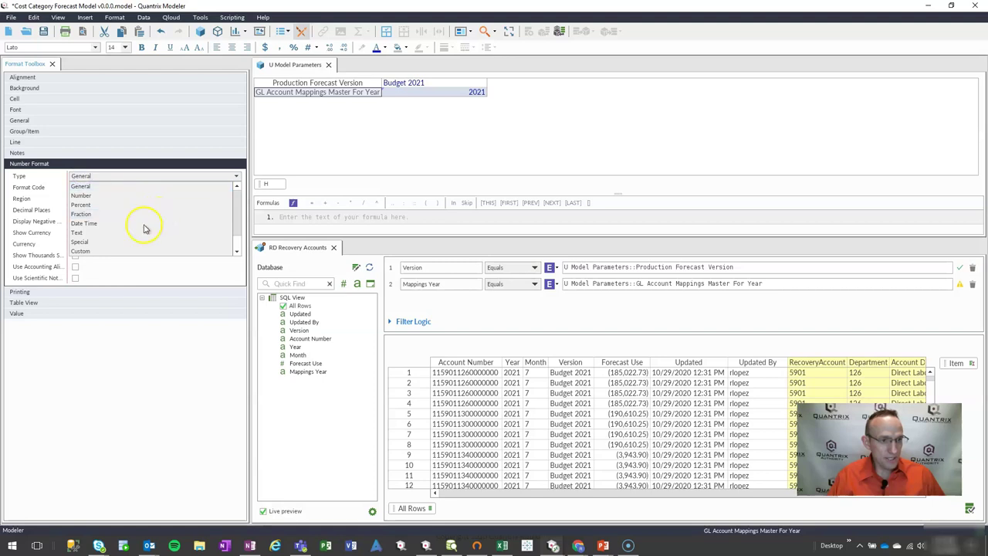
pyautogui.click(112, 234)
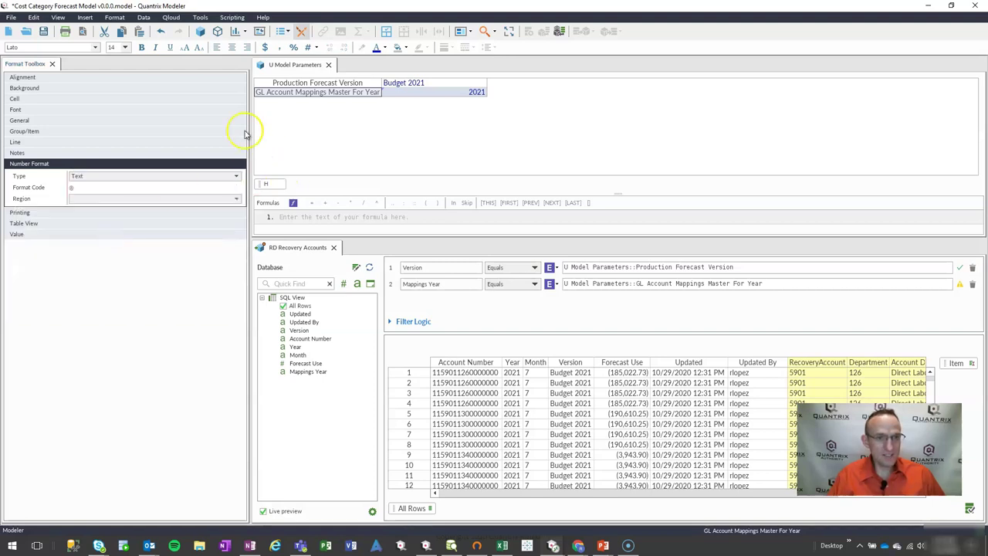
pyautogui.click(51, 64)
# - Clear and re-enter 2021 in the parameter cell so it is stored as text
pyautogui.doubleClick(222, 92)
pyautogui.press('BackSpace')
pyautogui.press('BackSpace')
pyautogui.press('BackSpace')
pyautogui.press('Return')
pyautogui.write('2')
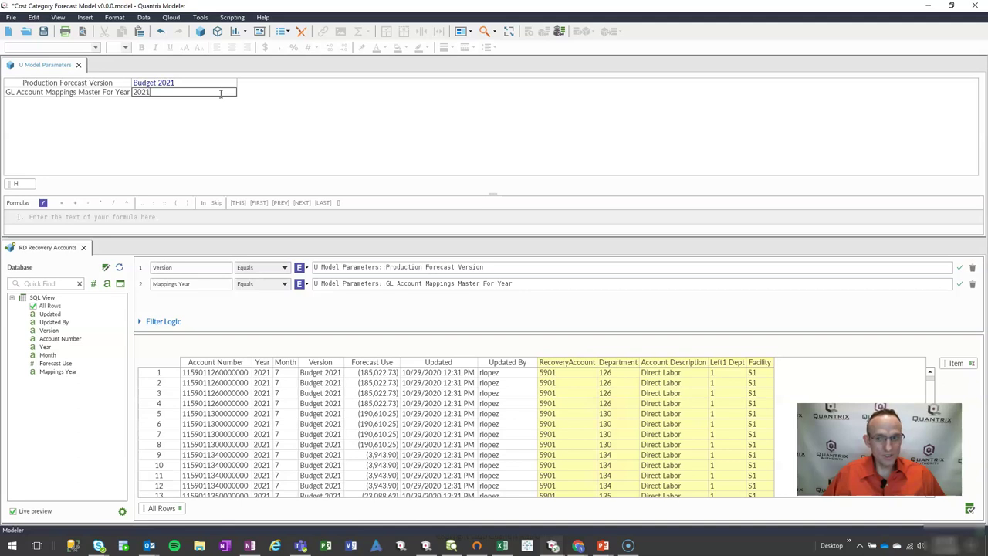
pyautogui.click(810, 283)
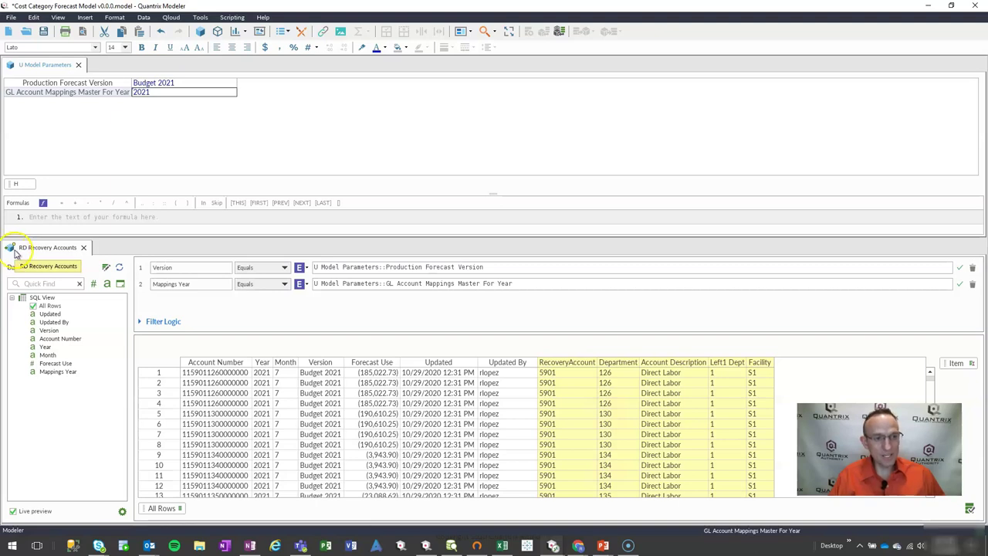
# - Run Update Data Import on the RD Recovery Accounts import to refresh its rows
pyautogui.rightClick(20, 248)
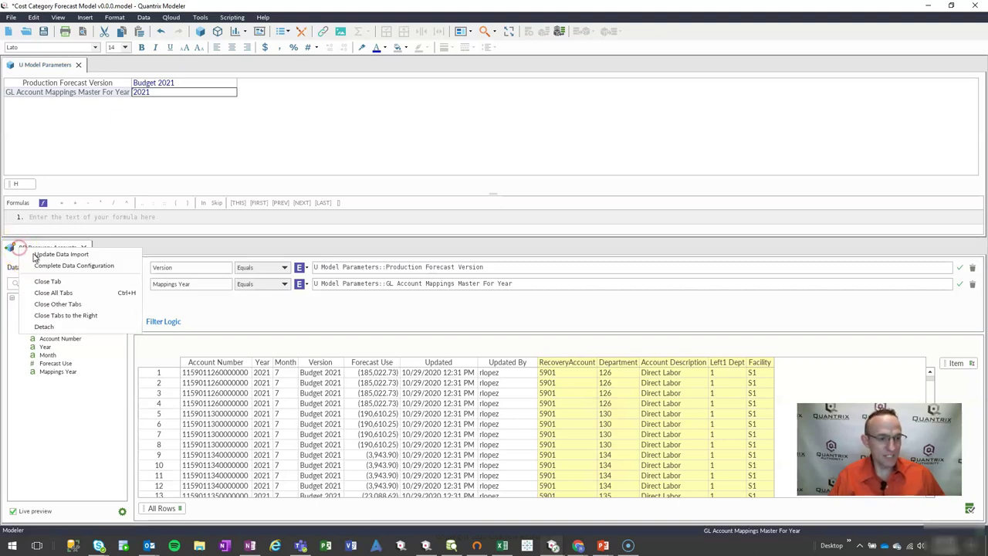
pyautogui.click(34, 254)
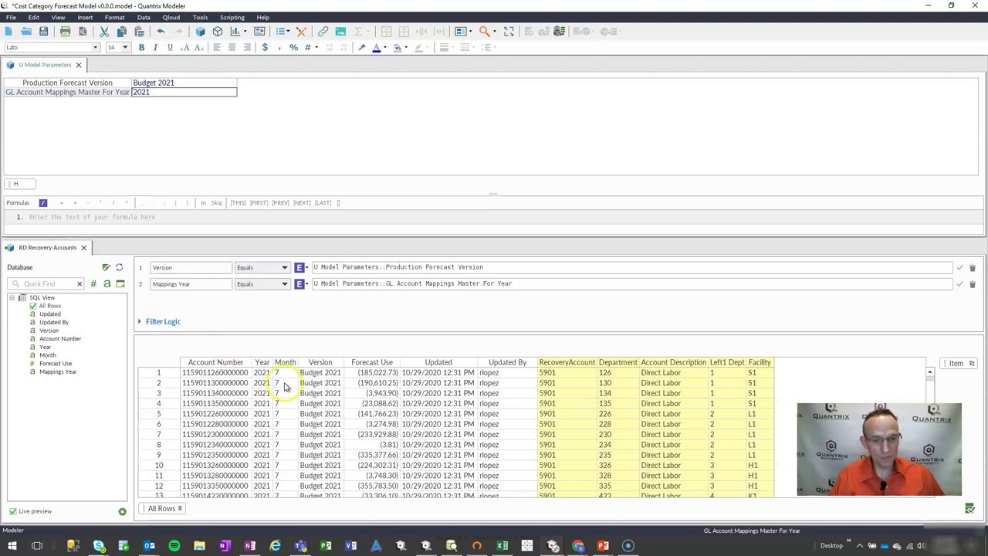